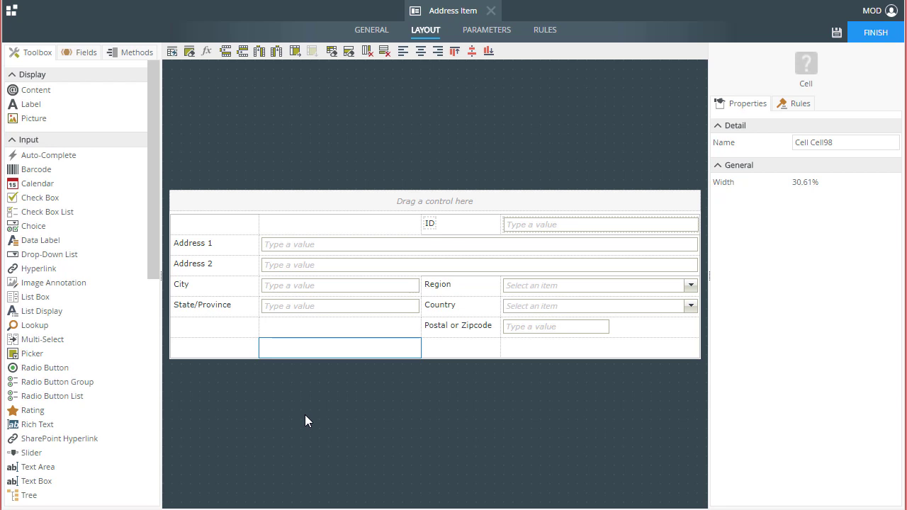
Step: Set the Region drop-down's data source to the Regions SmartObject from K2 Learning's Global Locations category
left_click(538, 308)
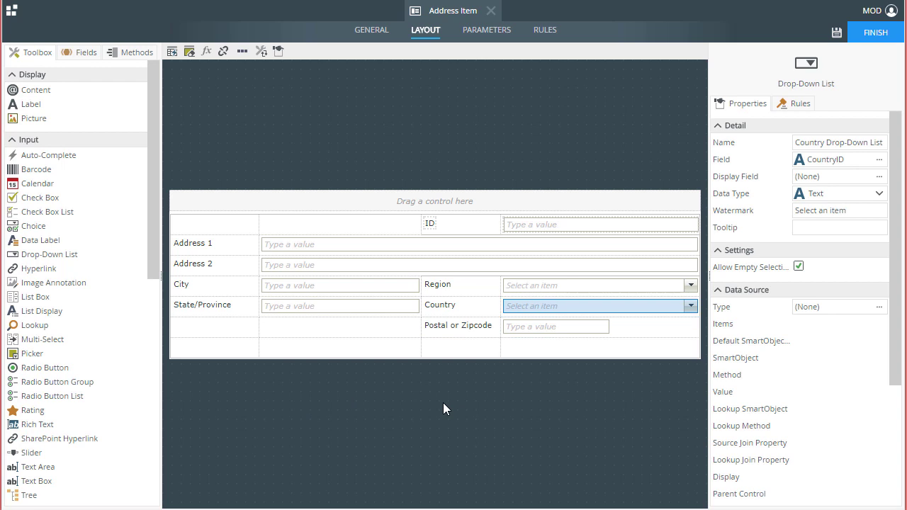
left_click(558, 288)
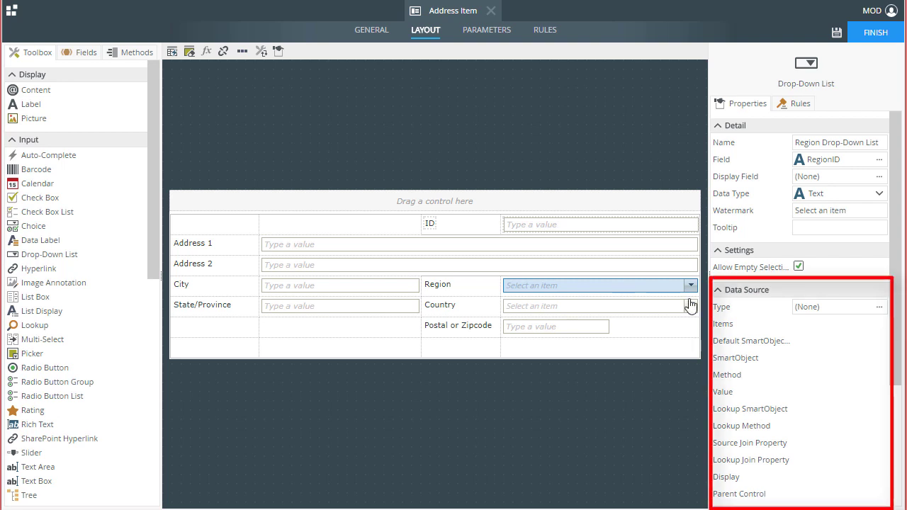
left_click(879, 310)
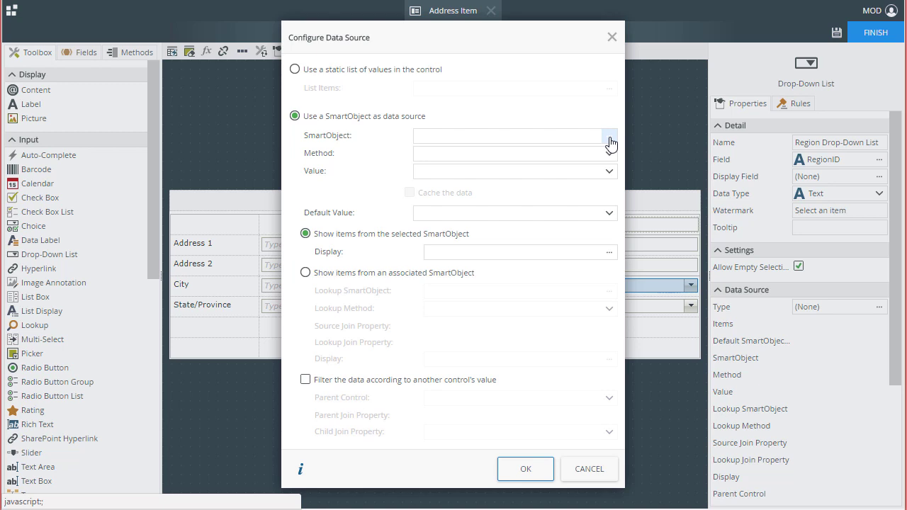
left_click(610, 143)
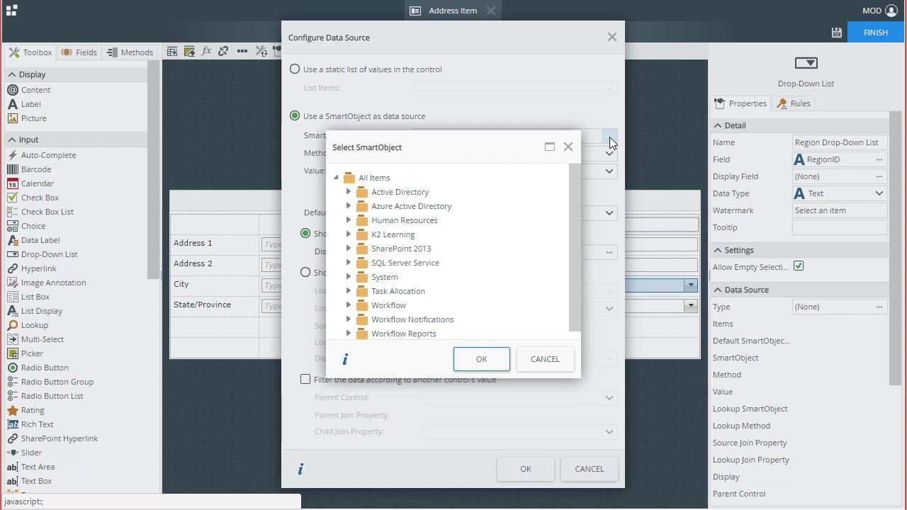
left_click(349, 234)
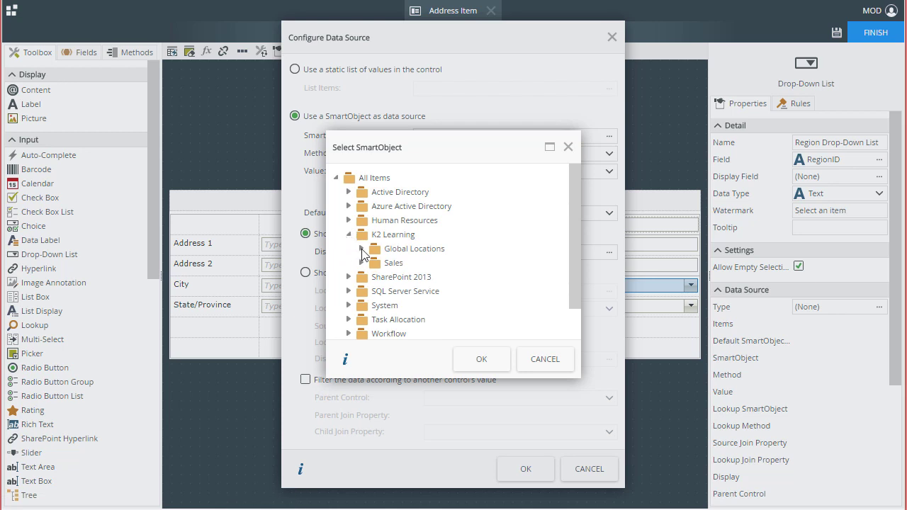
left_click(362, 249)
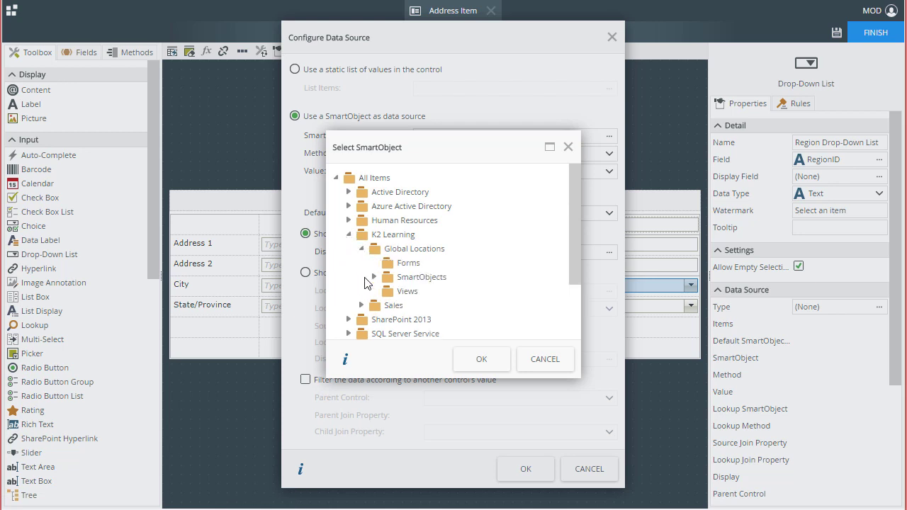
left_click(374, 277)
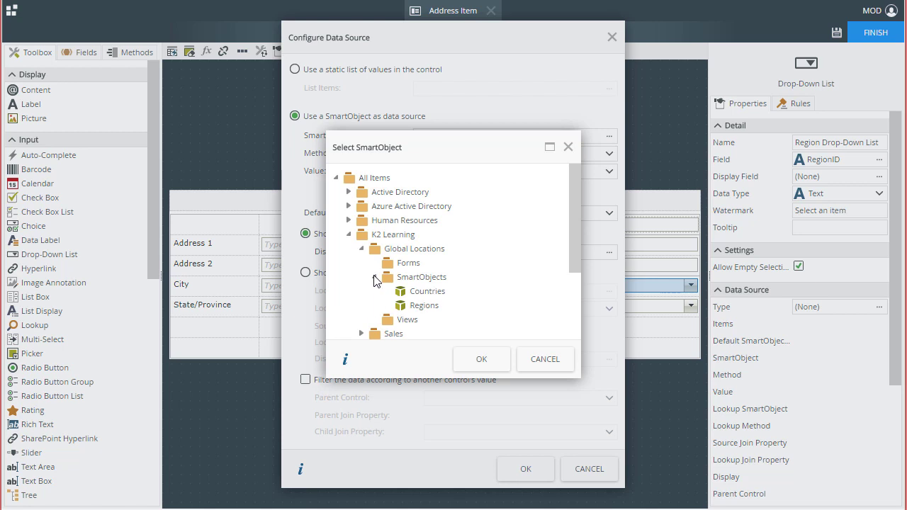
left_click(425, 306)
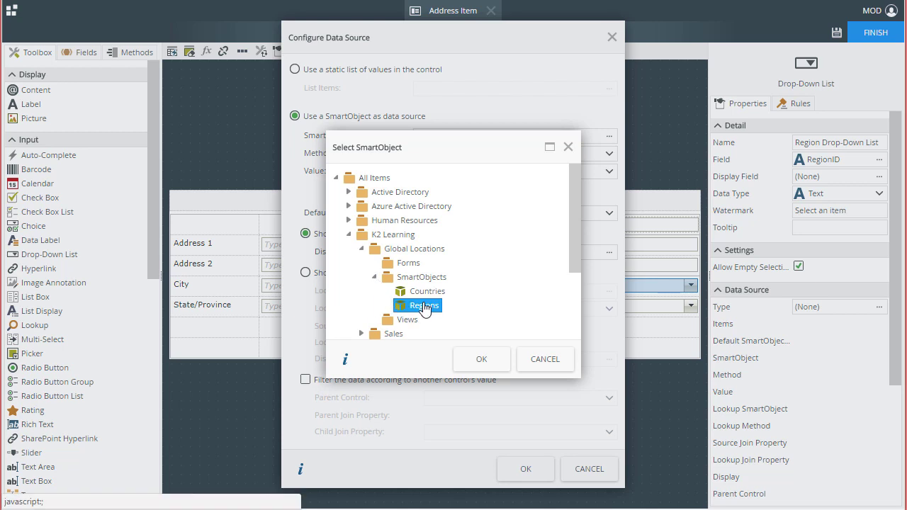
left_click(482, 360)
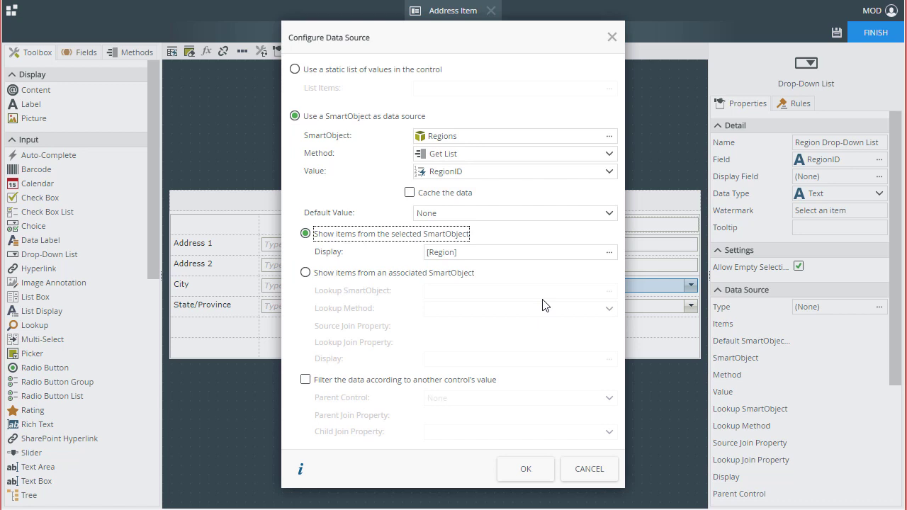
left_click(528, 470)
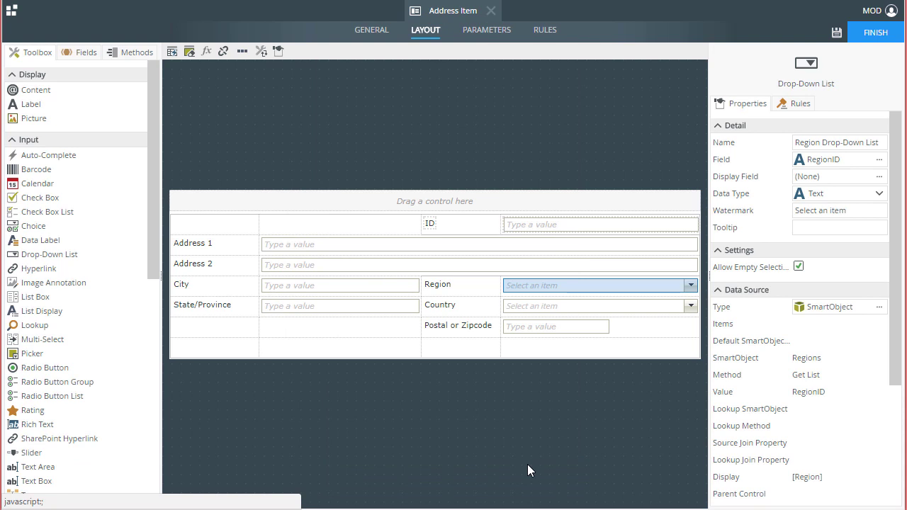
Step: Choose the Countries SmartObject from K2 Learning's Global Locations category as the Country drop-down's data source
left_click(537, 307)
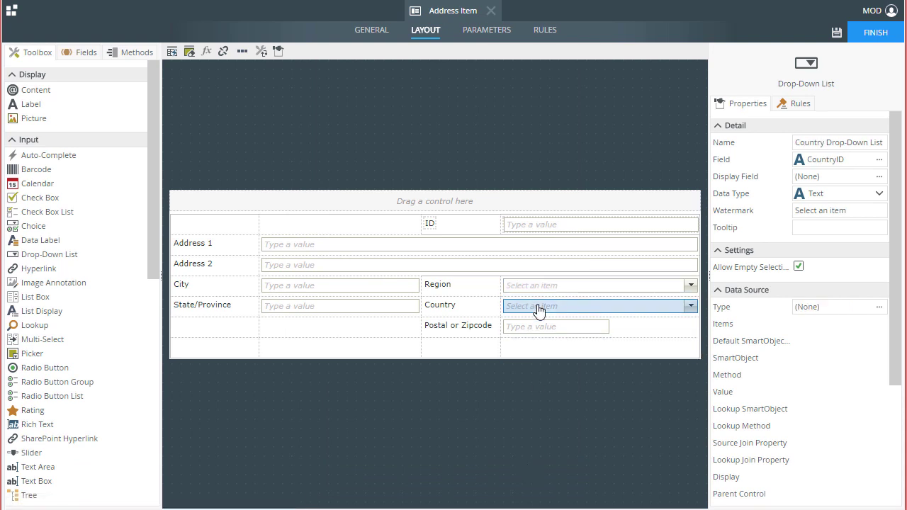
left_click(879, 312)
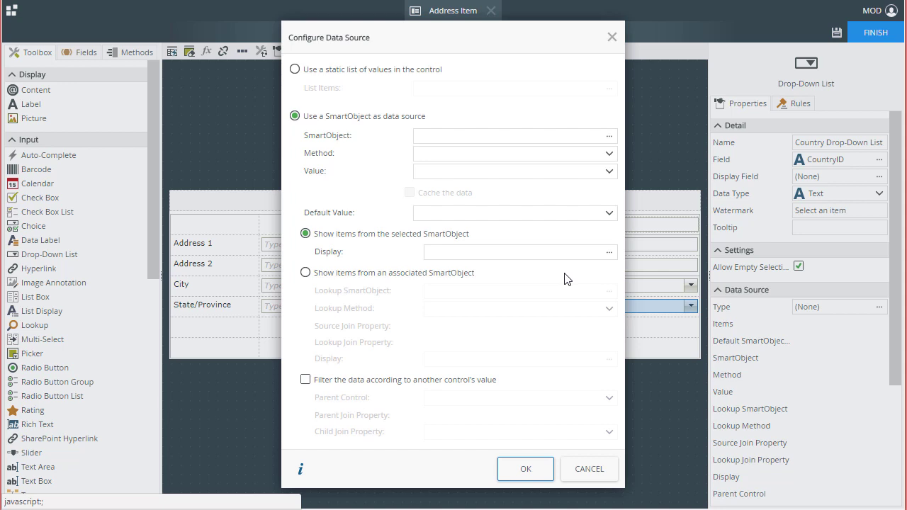
left_click(610, 137)
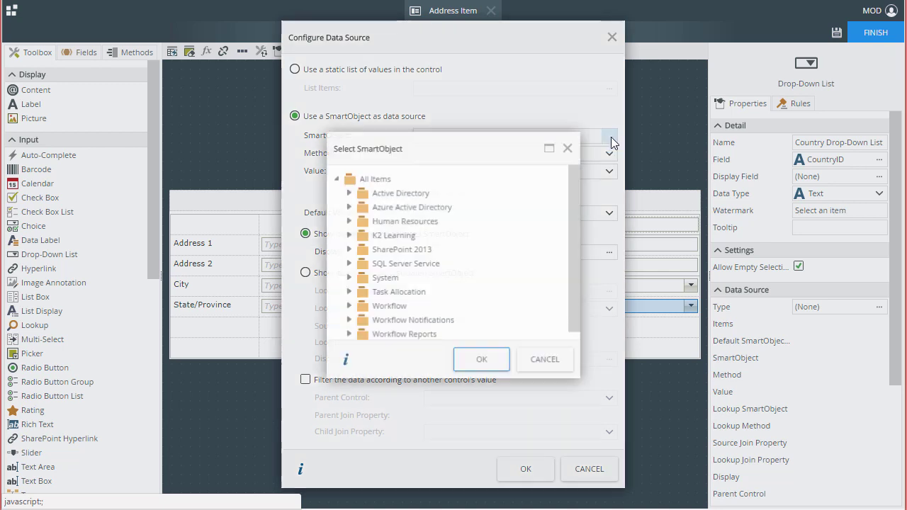
left_click(348, 235)
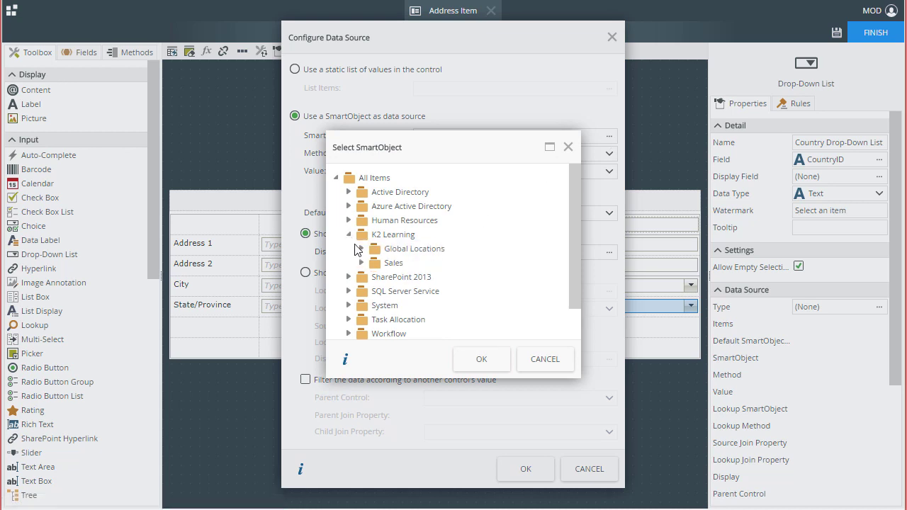
left_click(363, 249)
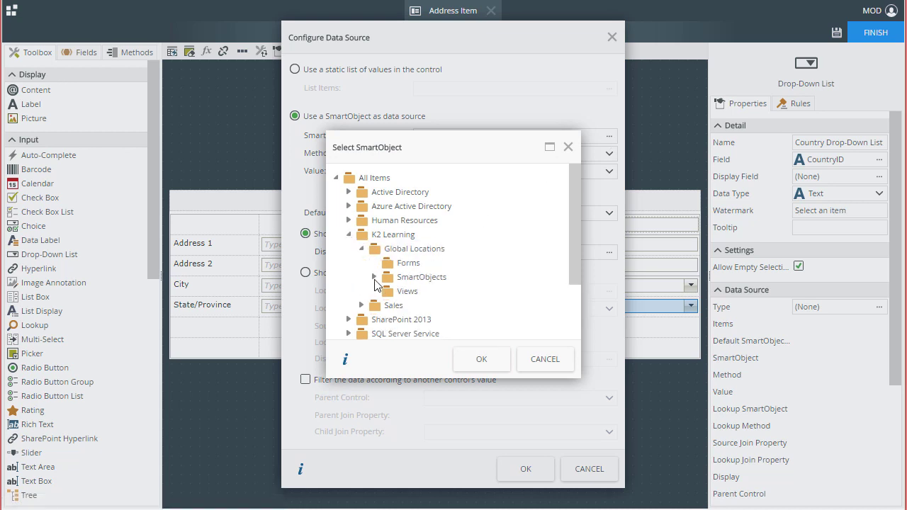
left_click(374, 277)
left_click(427, 292)
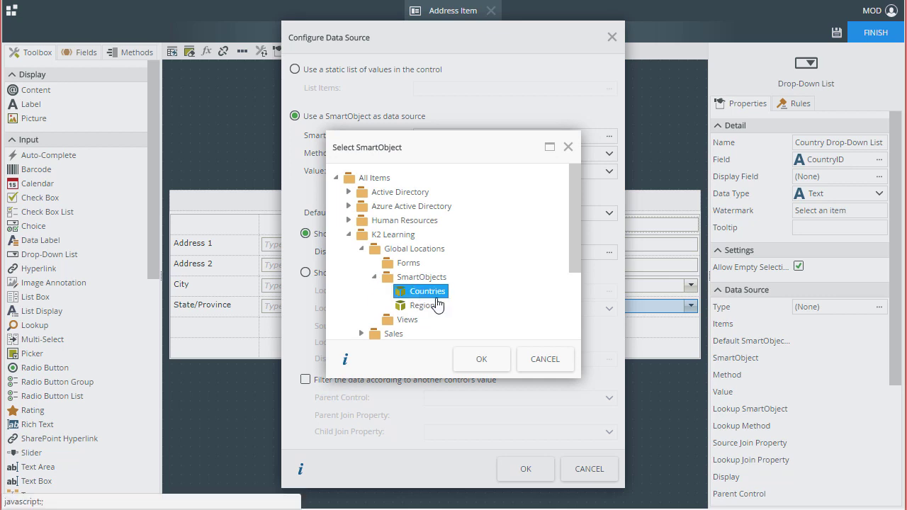
left_click(500, 366)
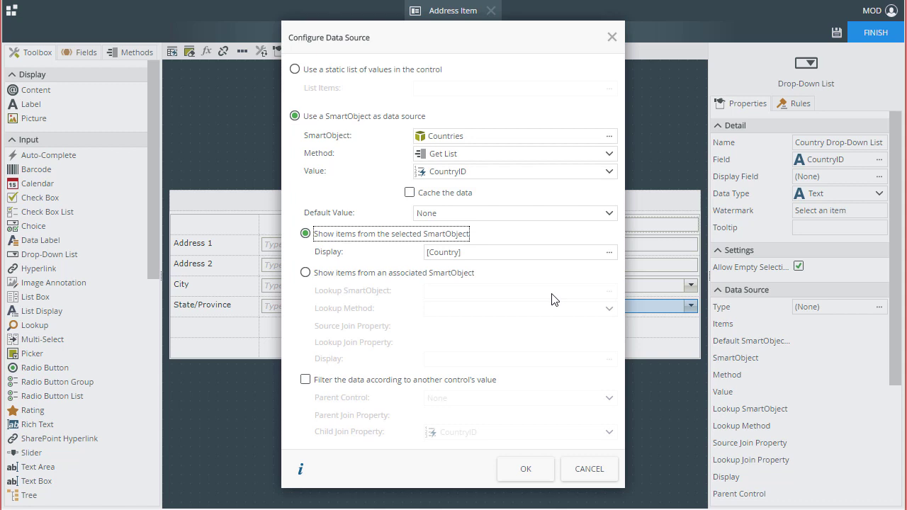
Step: Filter the Country data by the Region Drop-Down List with RegionID as the child join property, and finish the view
left_click(305, 381)
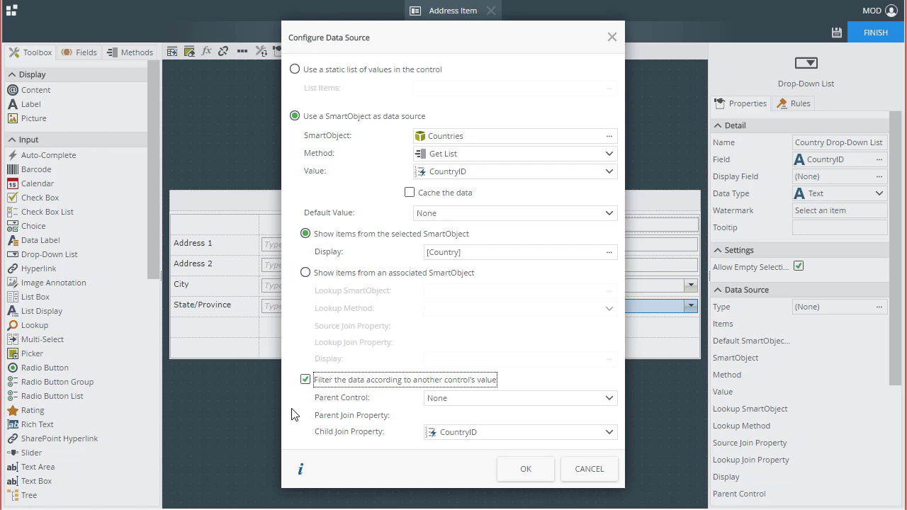
left_click(607, 399)
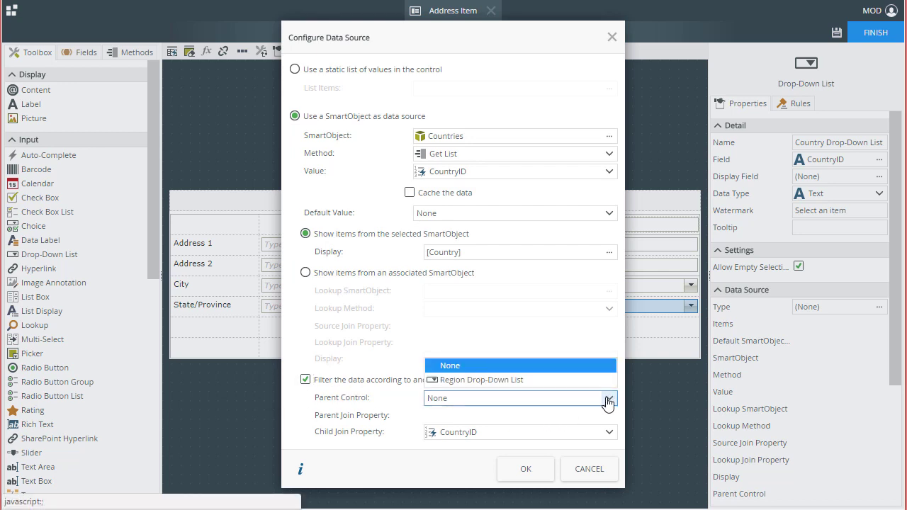
left_click(520, 379)
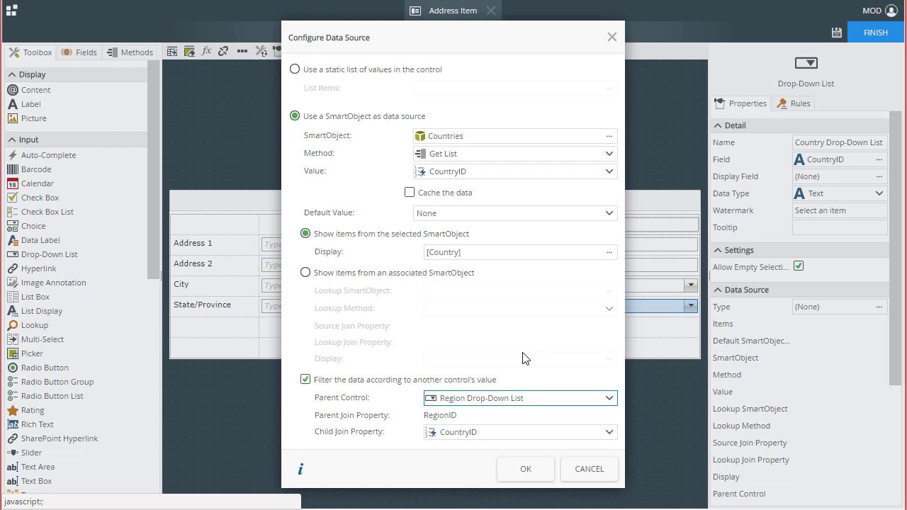
left_click(521, 438)
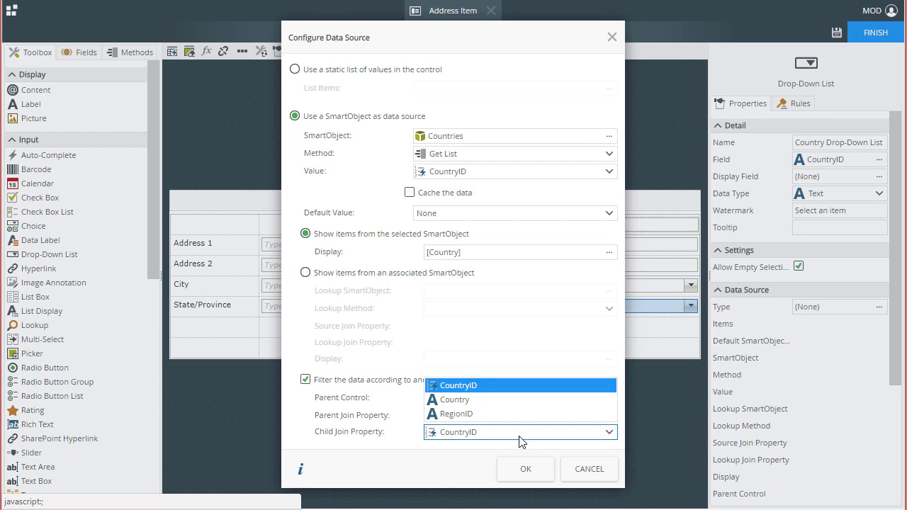
left_click(467, 417)
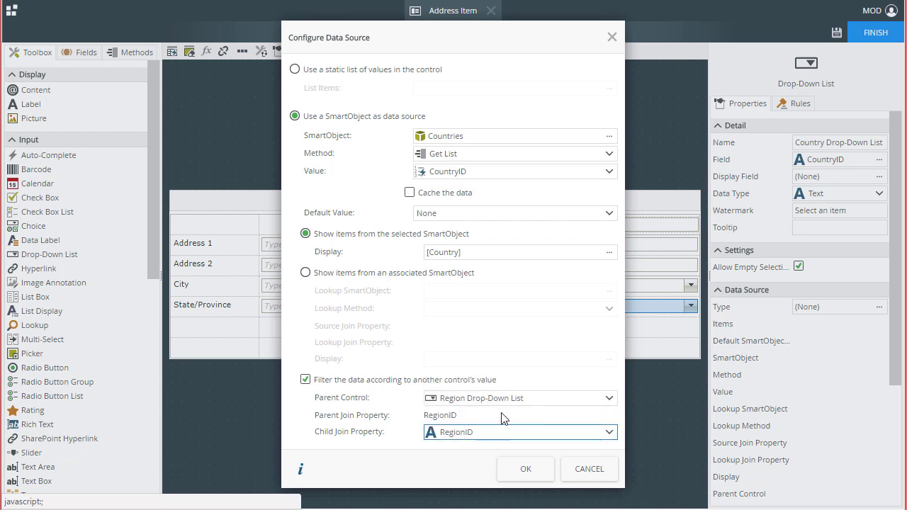
left_click(510, 471)
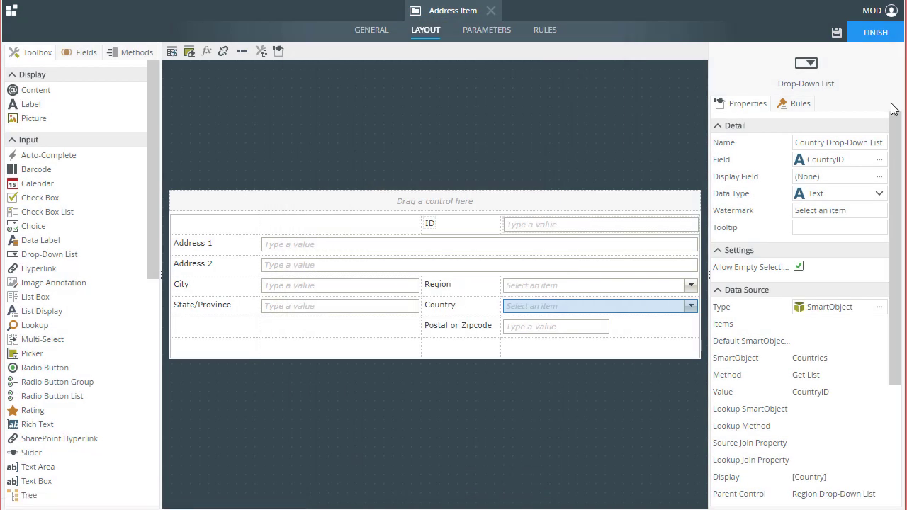
left_click(877, 34)
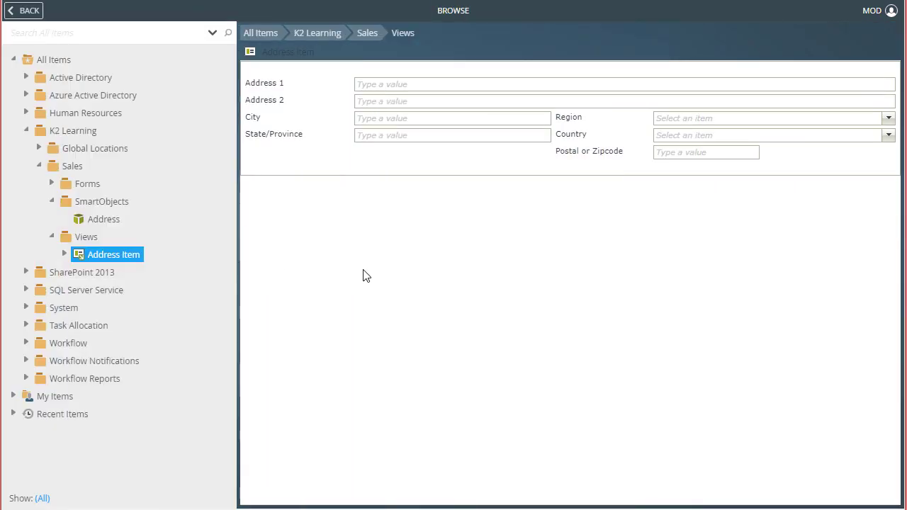
Step: Check which countries the Address Item view offers when the region is Americas, APAC and EMEA in turn
left_click(887, 119)
left_click(740, 151)
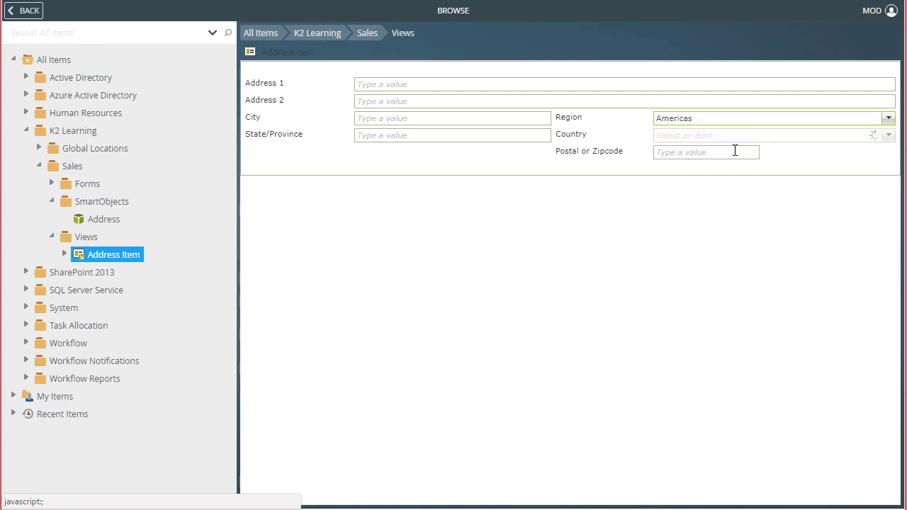
left_click(744, 134)
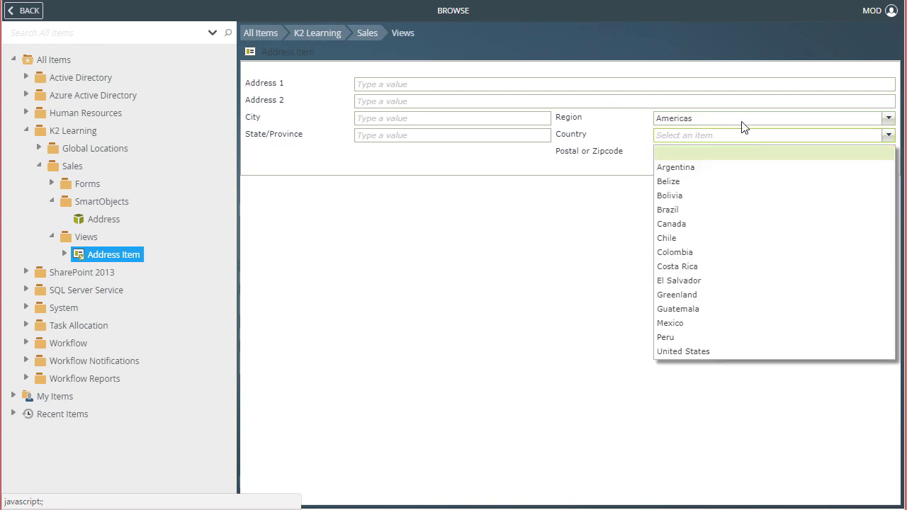
left_click(741, 119)
left_click(707, 163)
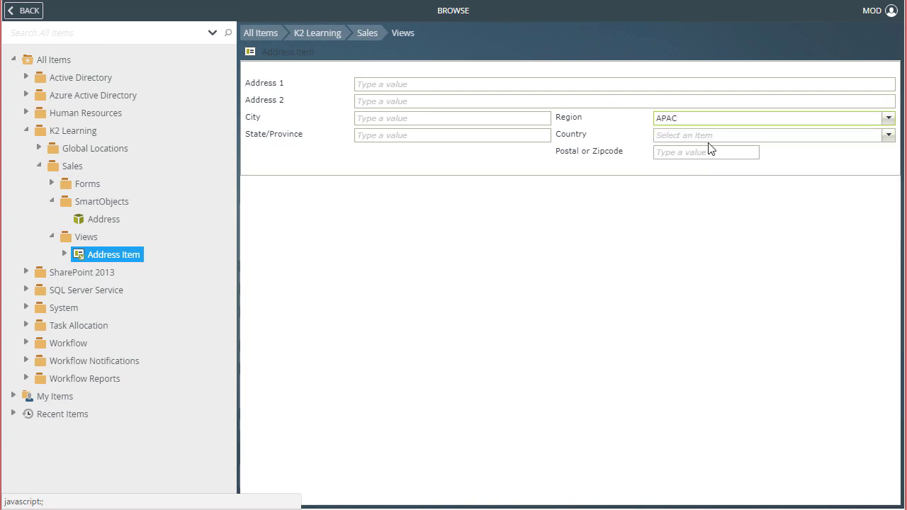
left_click(712, 137)
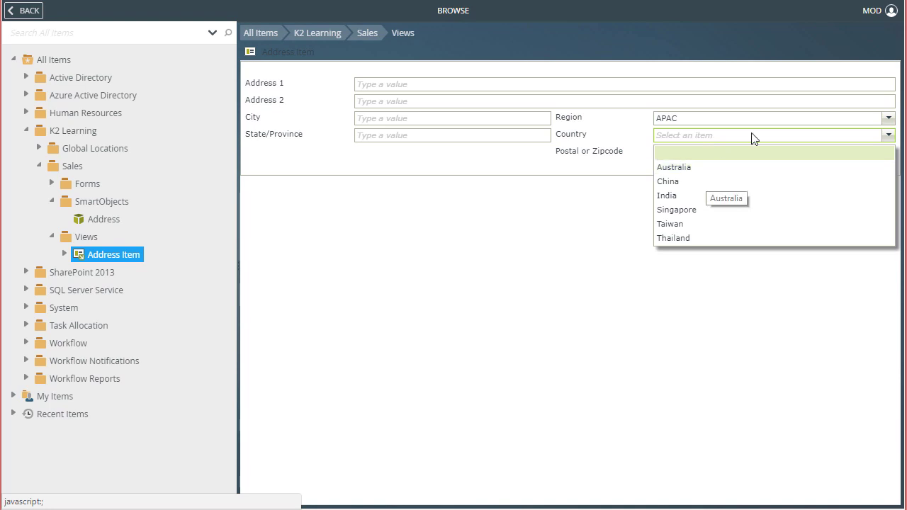
left_click(886, 122)
left_click(766, 180)
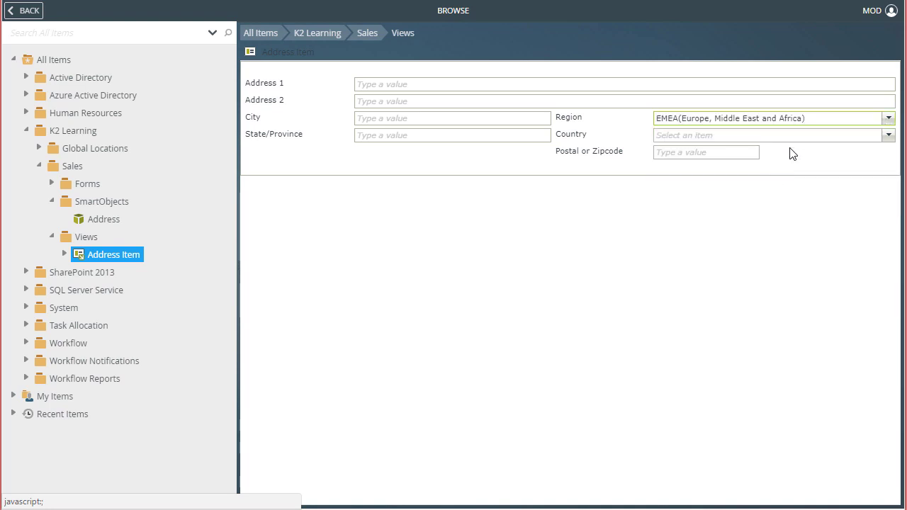
left_click(791, 135)
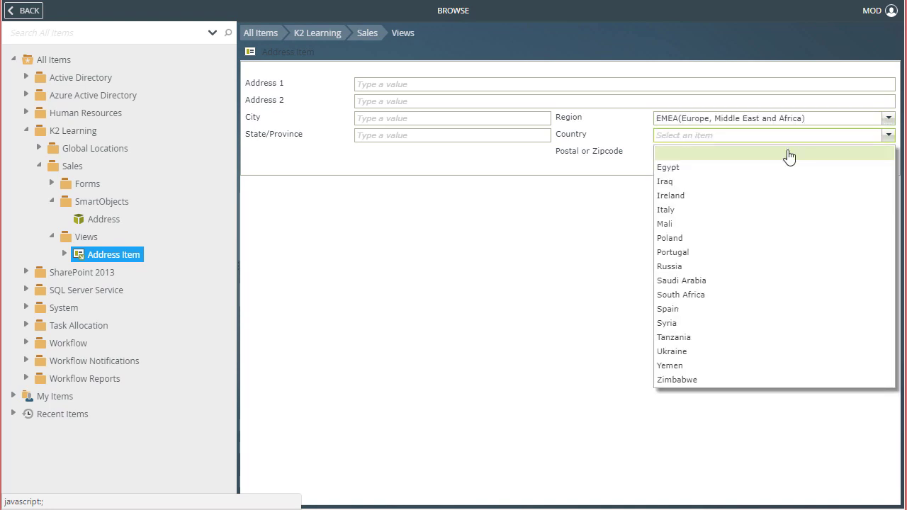